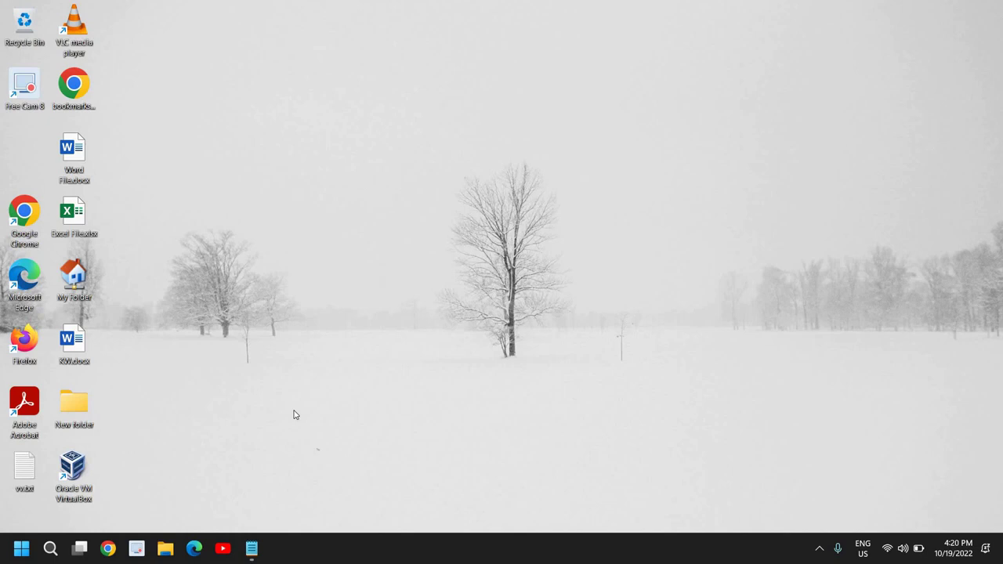
- Open Windows Security from the hidden tray icons, then close it again
click(819, 549)
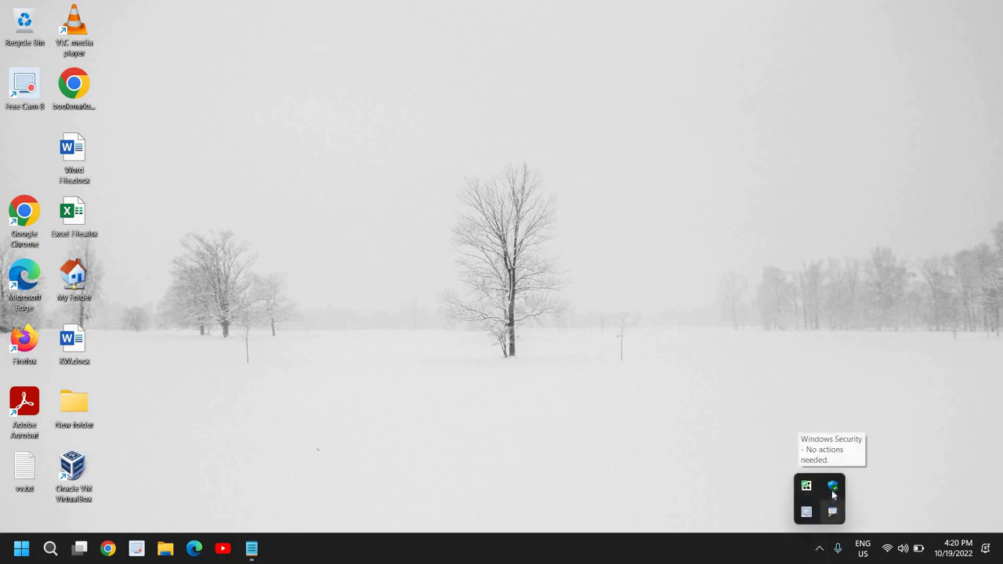
click(833, 486)
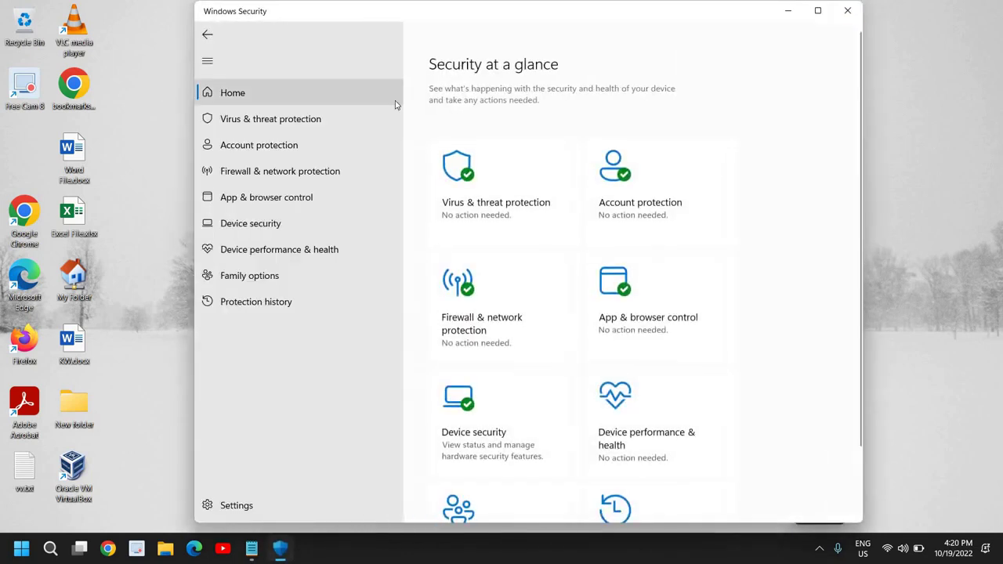
click(847, 10)
- Go to Settings > Privacy & security > Windows Security via the Start context menu
right_click(21, 548)
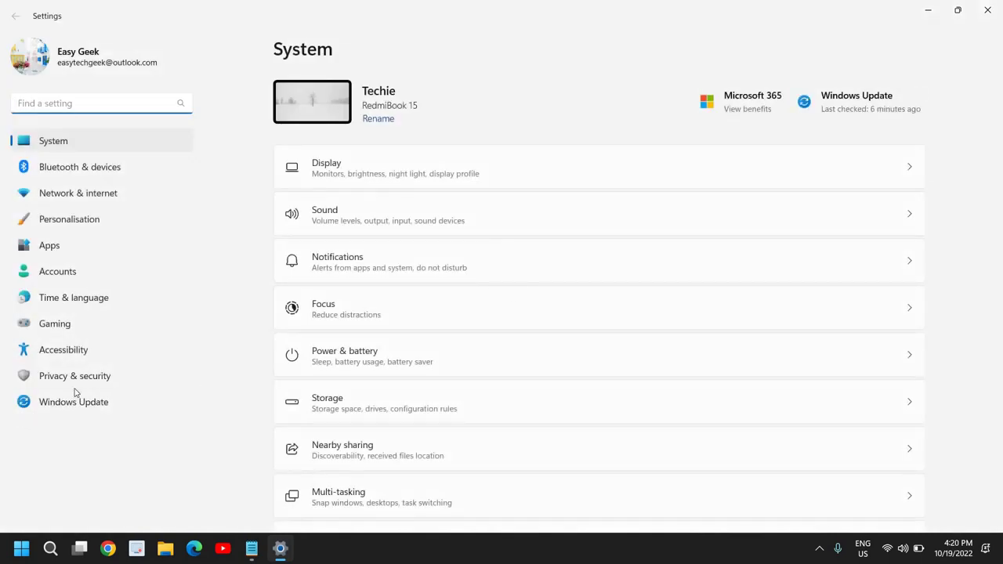
click(105, 382)
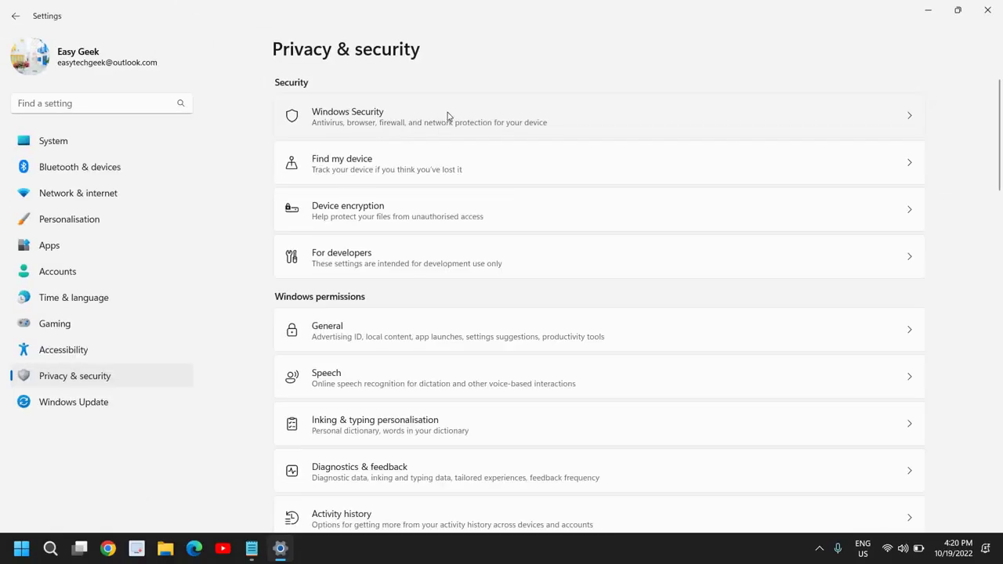
click(448, 116)
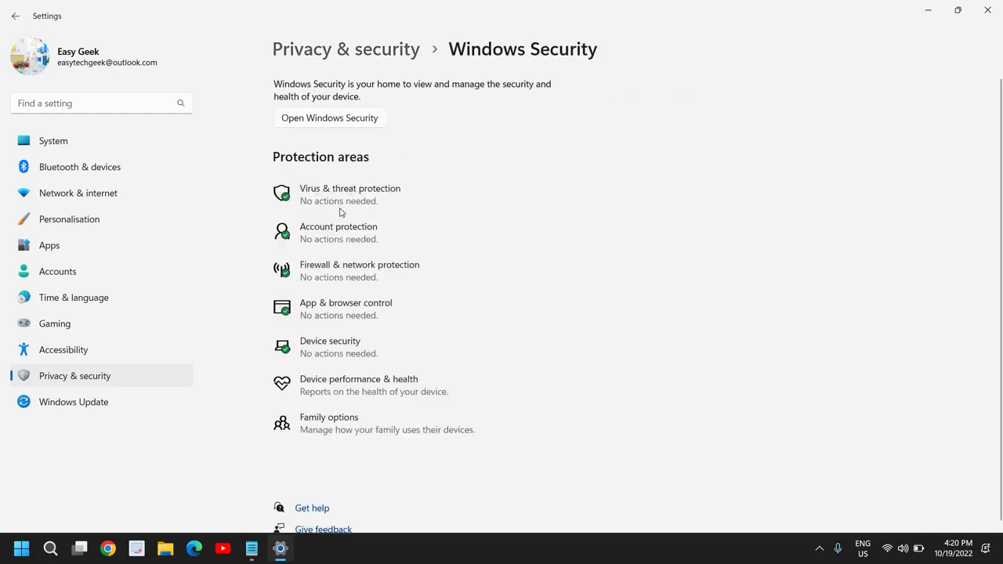
- Open Virus & threat protection's Manage settings, try toggling Real-time protection, and scroll the options
click(350, 203)
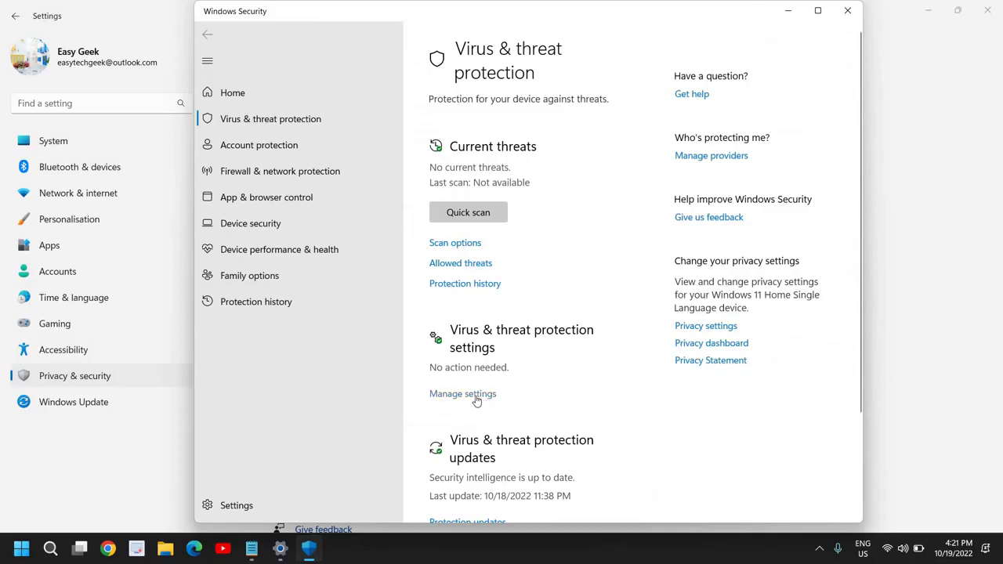
click(474, 396)
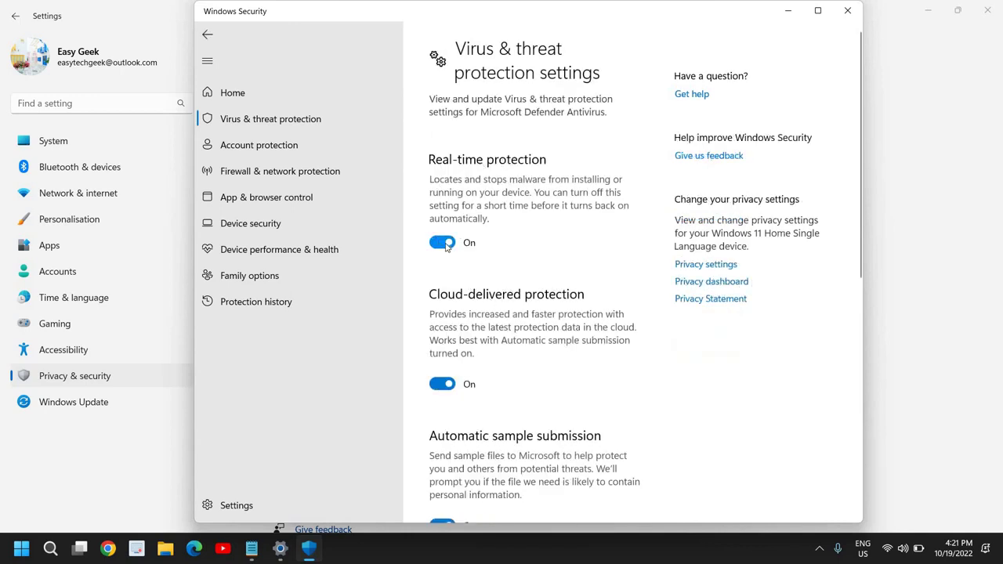
click(445, 245)
scroll(484, 372, down, 2)
scroll(485, 372, down, 2)
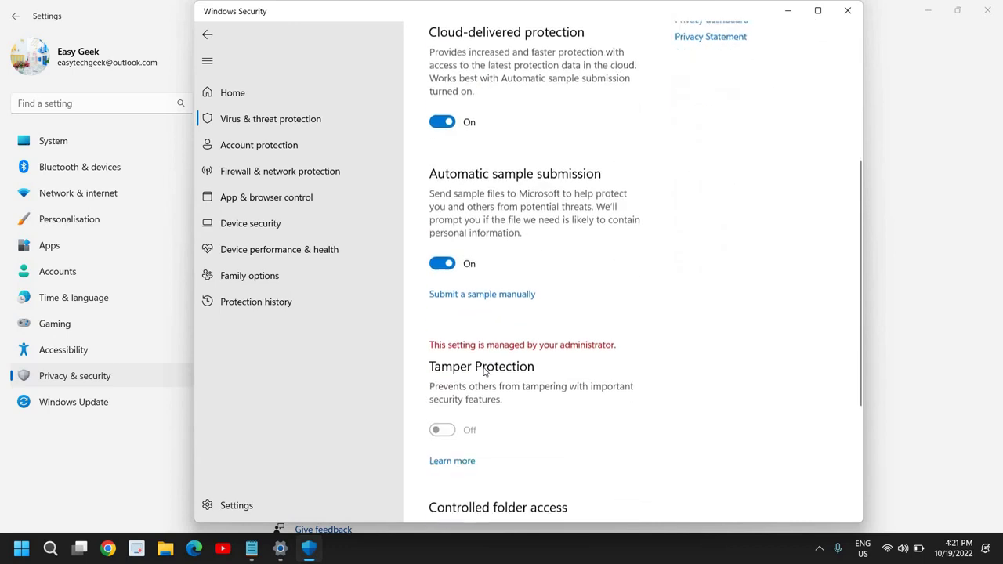
scroll(485, 372, down, 1)
scroll(481, 375, down, 2)
scroll(481, 369, up, 3)
scroll(481, 369, up, 3)
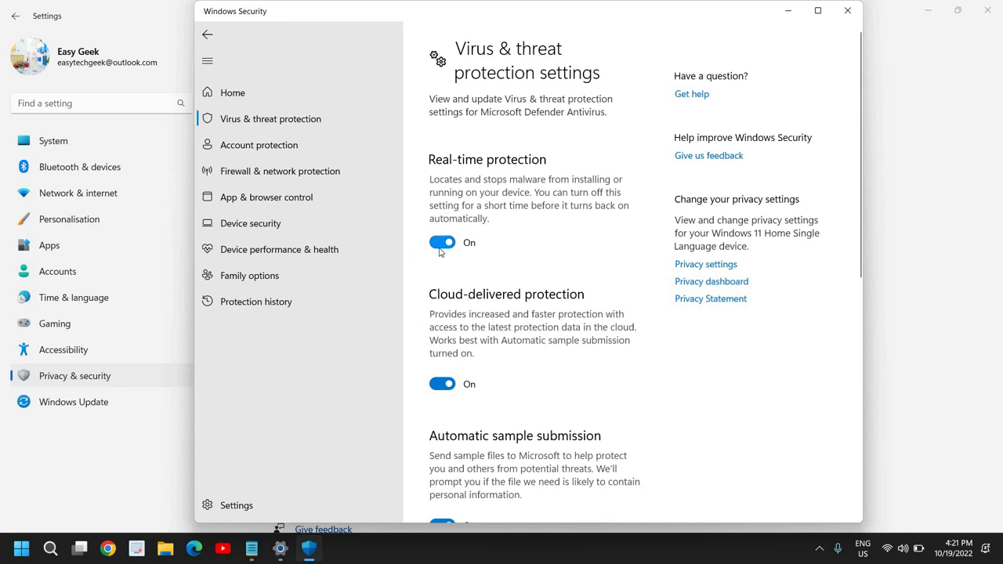
- Close Windows Security, check its tray icon quick actions, then close Settings
click(847, 10)
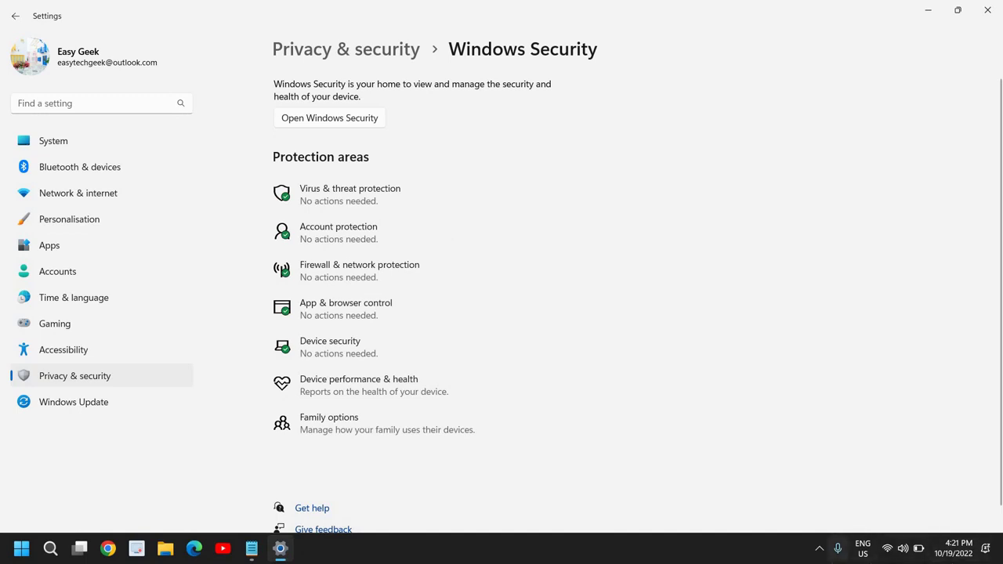
click(820, 548)
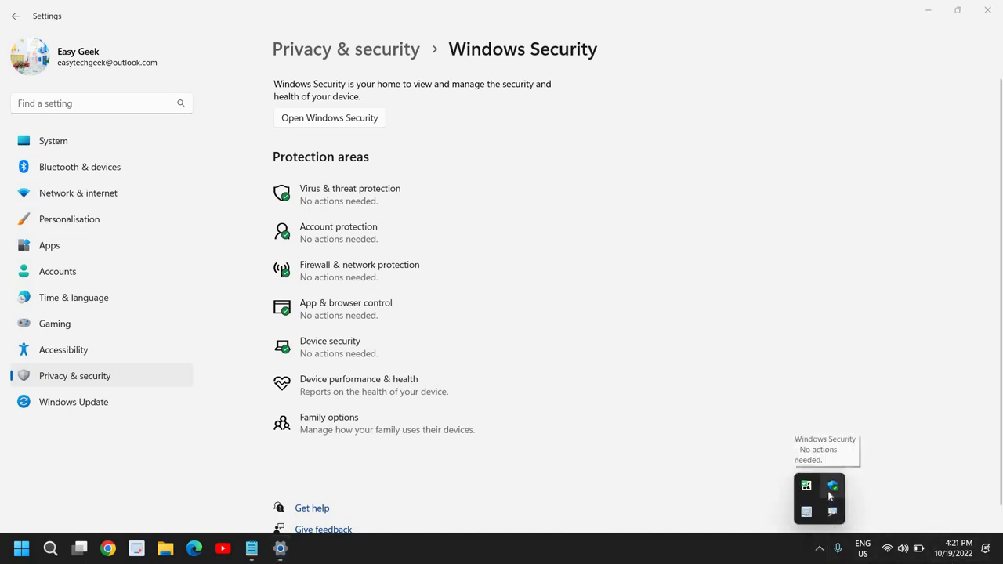
right_click(832, 487)
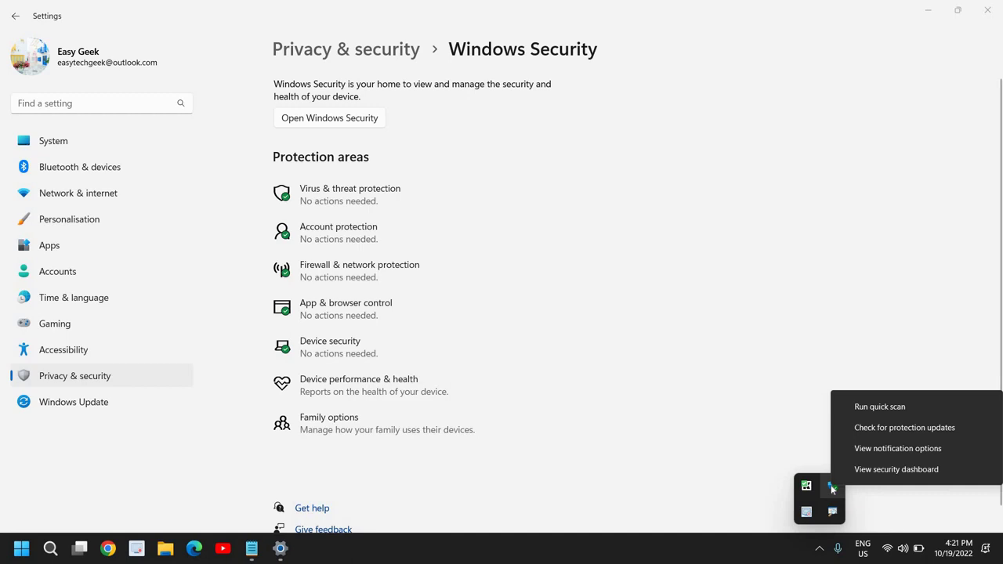
click(758, 408)
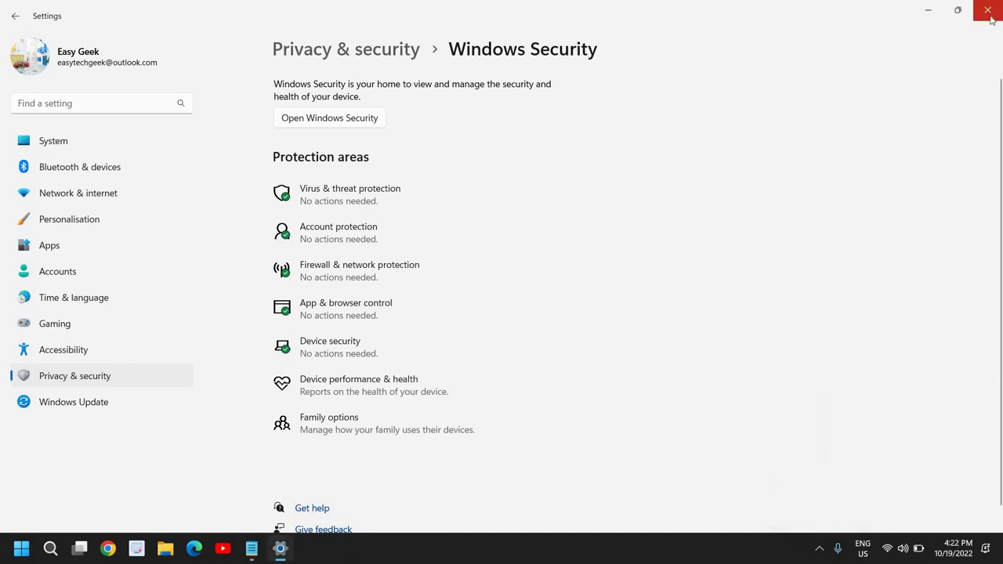
click(988, 12)
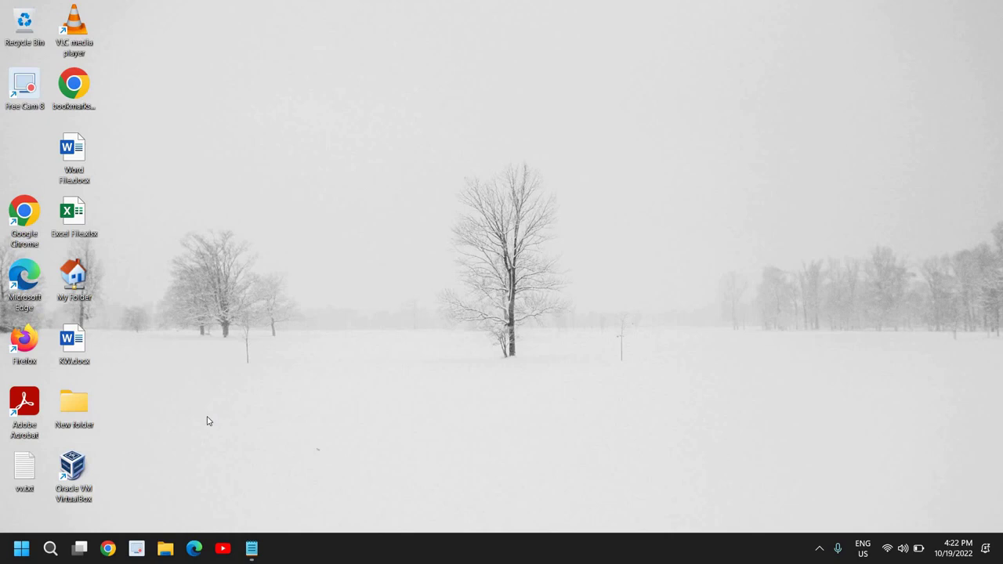
- Launch Registry Editor by running regedit from the Start menu's Run dialog
right_click(16, 550)
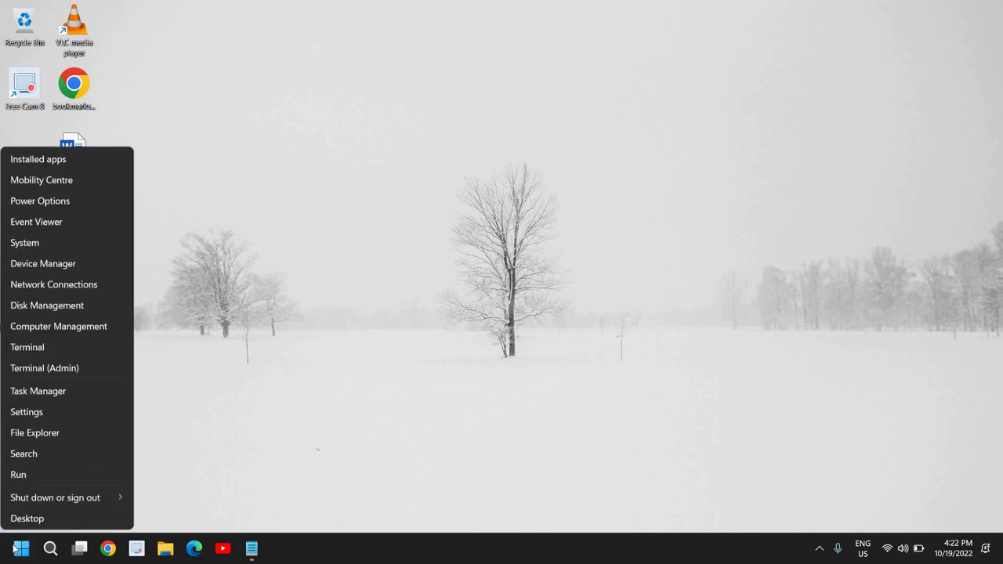
click(23, 475)
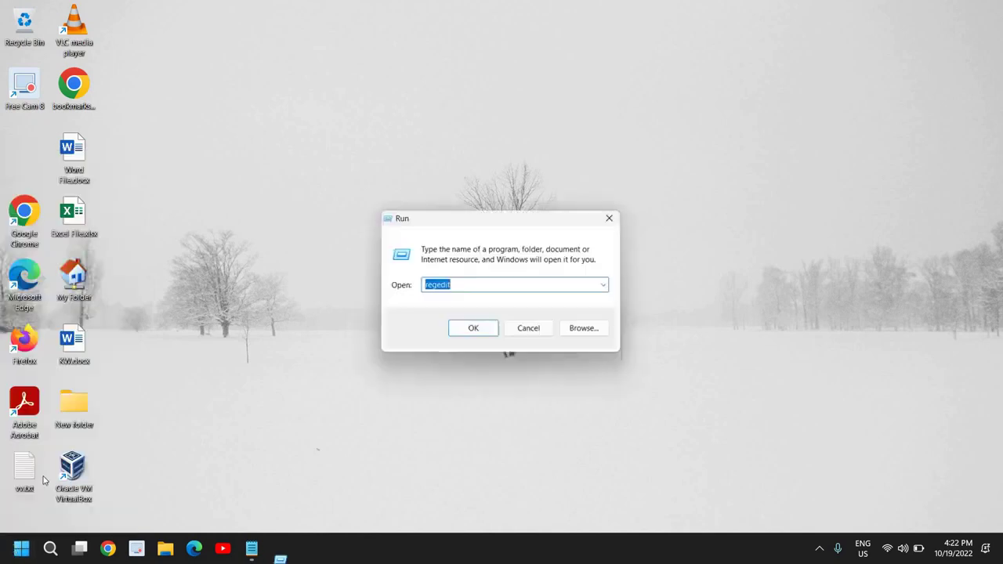
click(474, 282)
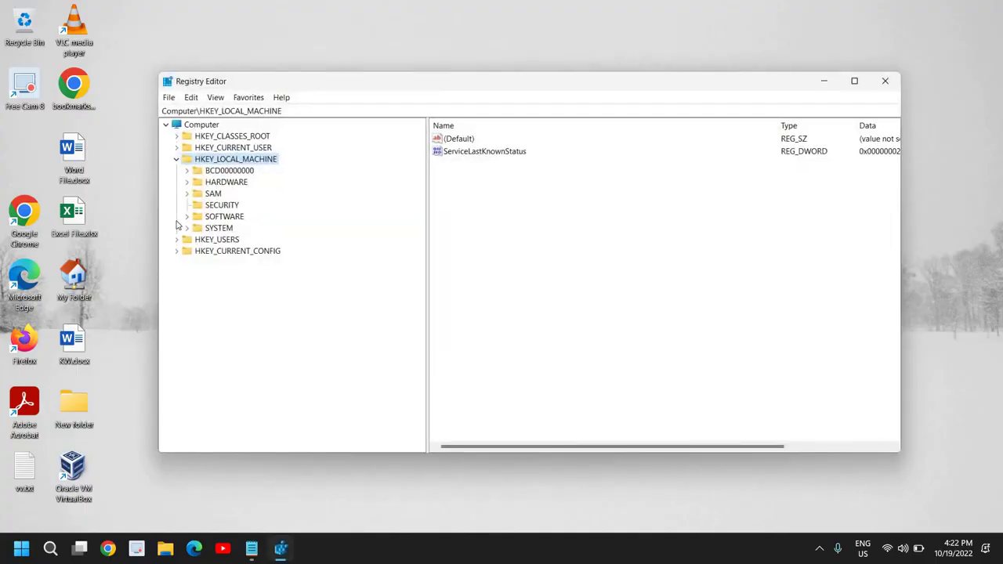
- Expand HKEY_LOCAL_MACHINE and select its SOFTWARE key
click(178, 156)
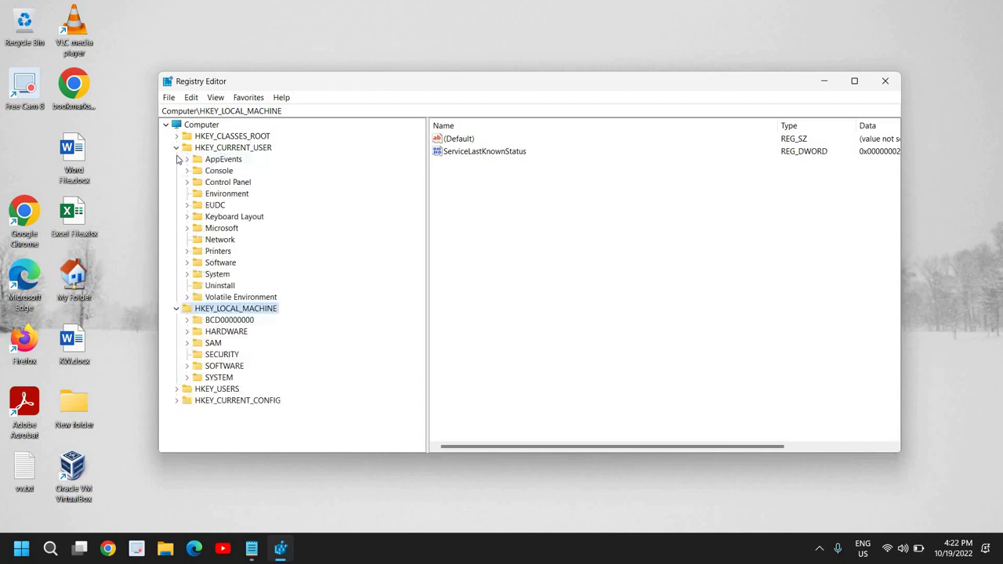
click(177, 148)
click(177, 159)
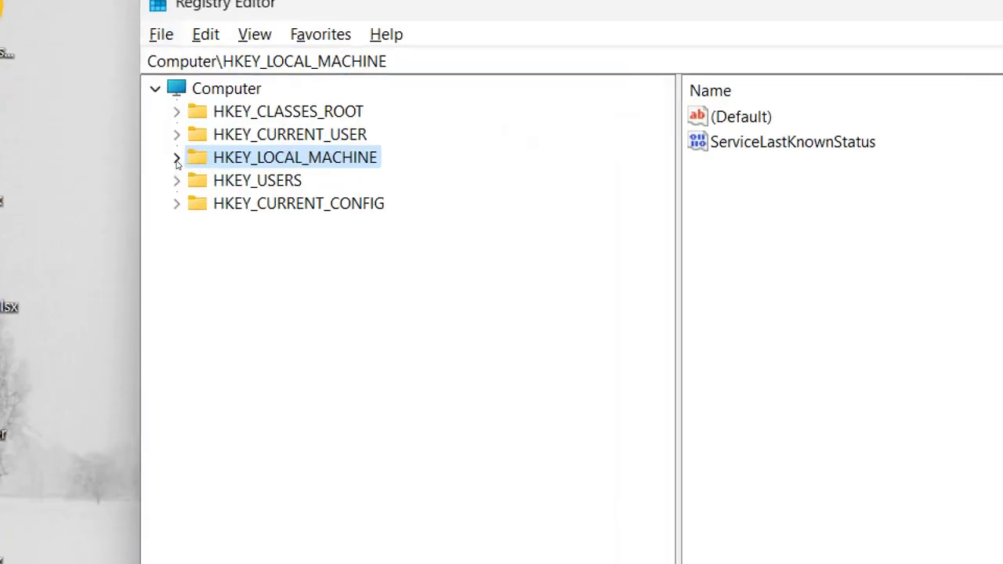
click(177, 160)
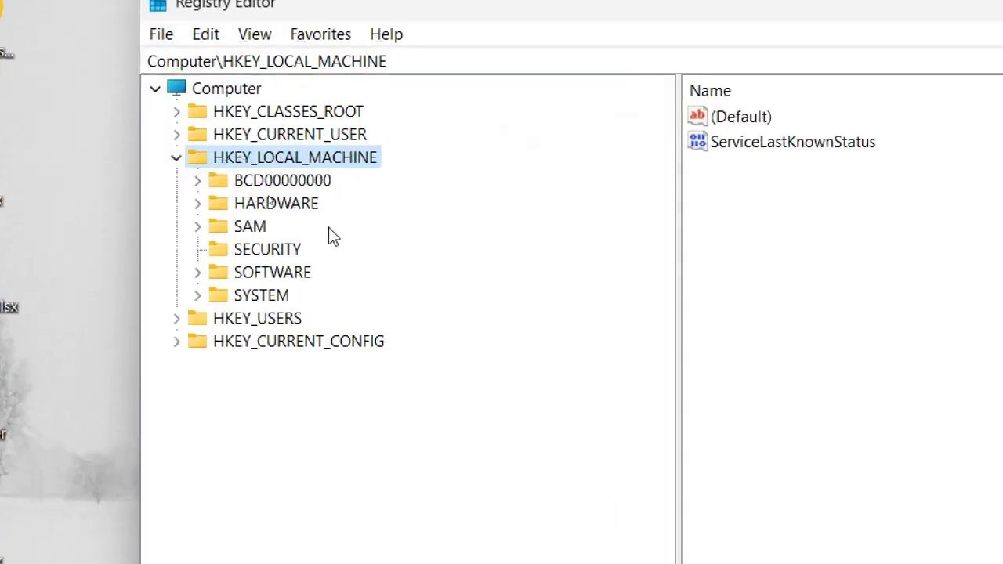
click(197, 274)
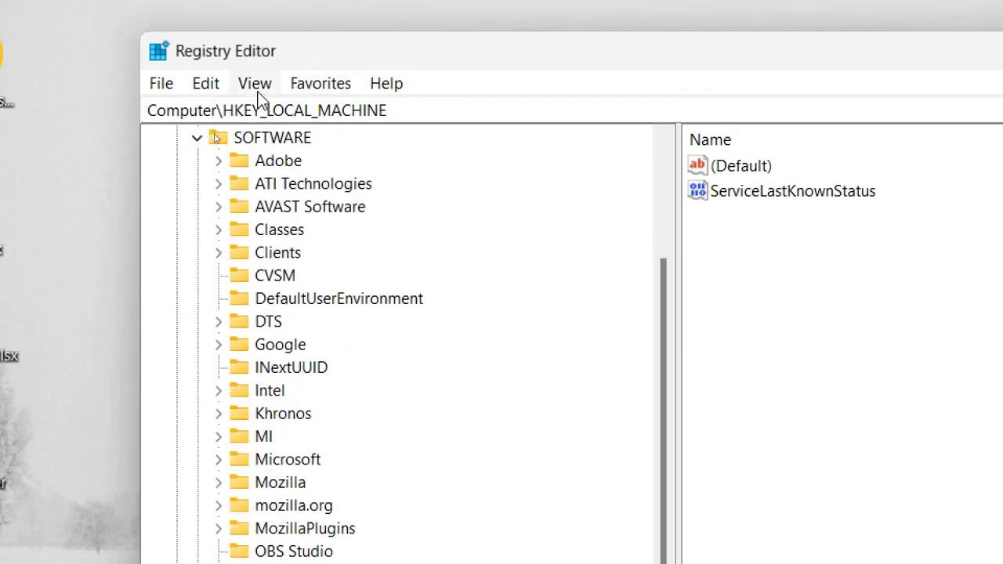
click(265, 140)
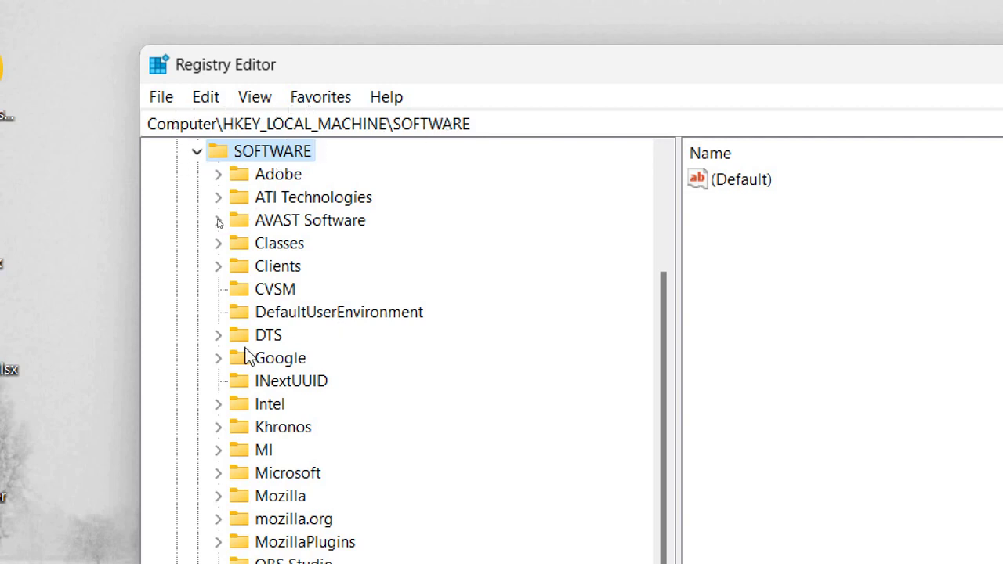
- Select the Policies key under SOFTWARE and inspect the key path
scroll(259, 340, down, 2)
scroll(261, 345, down, 2)
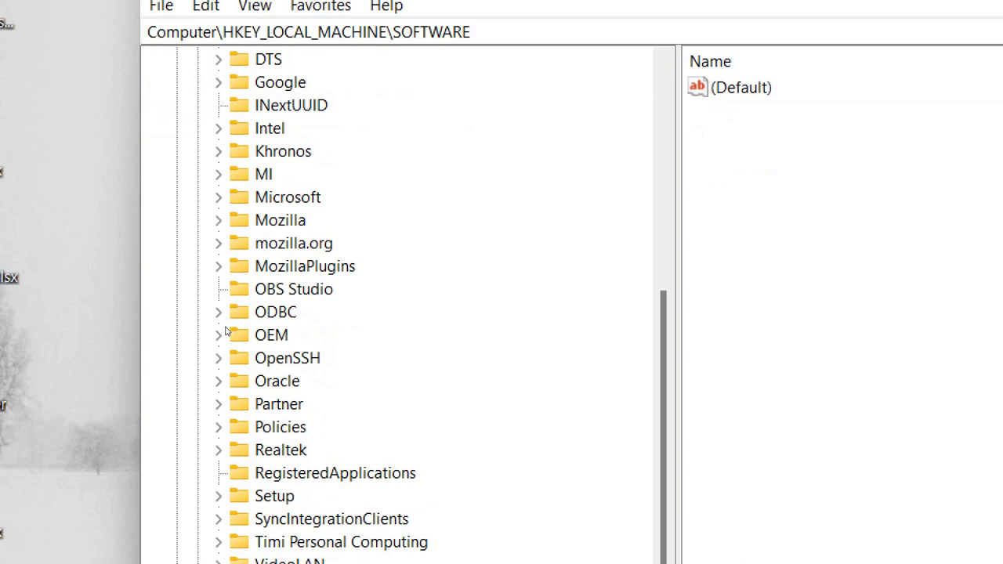
click(275, 428)
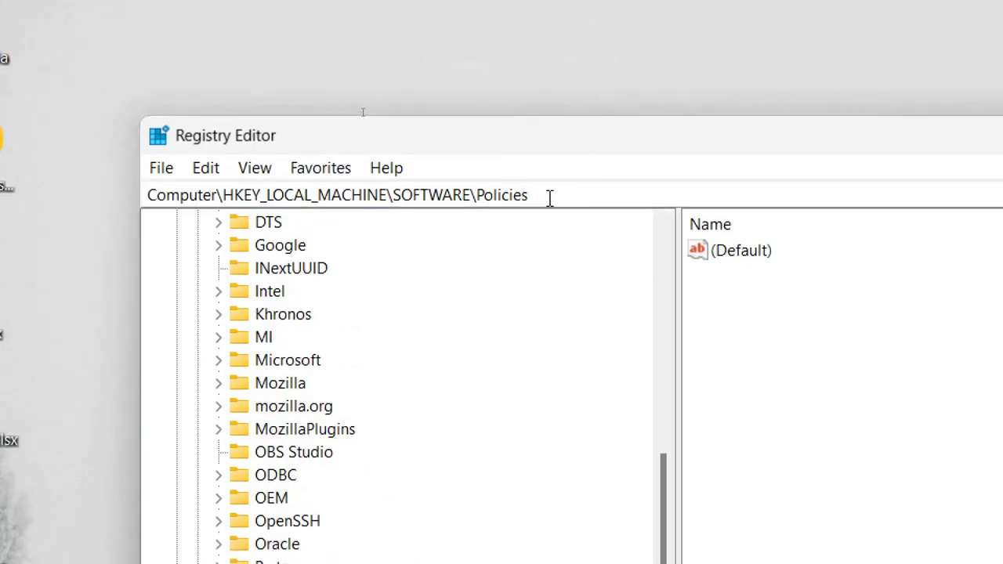
drag(550, 197, 251, 255)
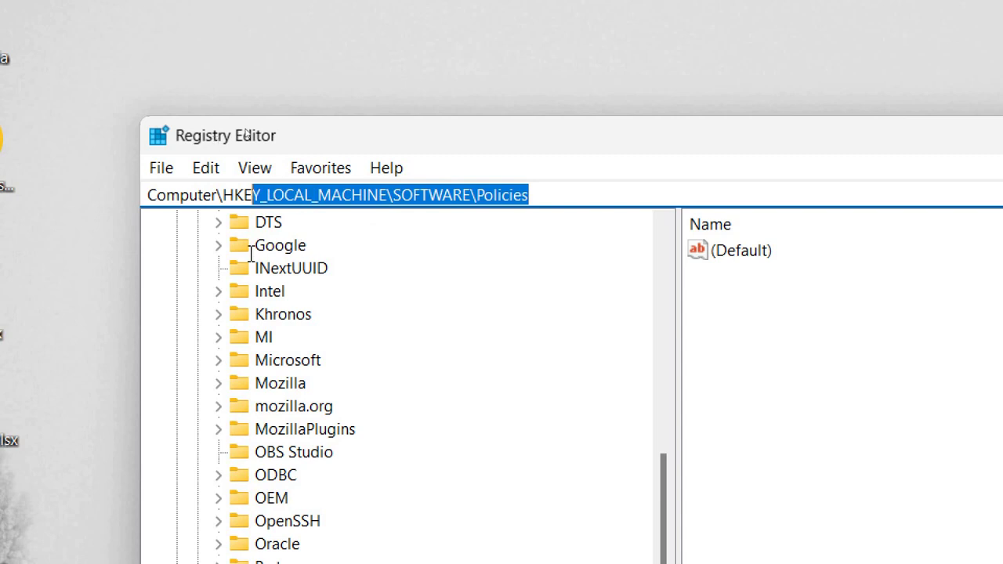
click(415, 392)
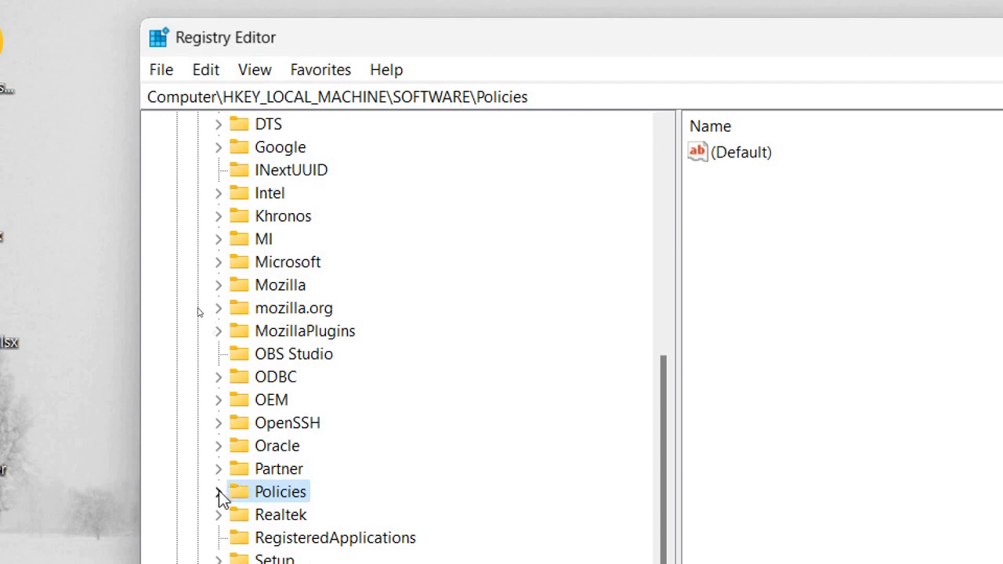
- Expand Policies > Microsoft and select the Windows Defender key
click(219, 490)
scroll(286, 464, down, 1)
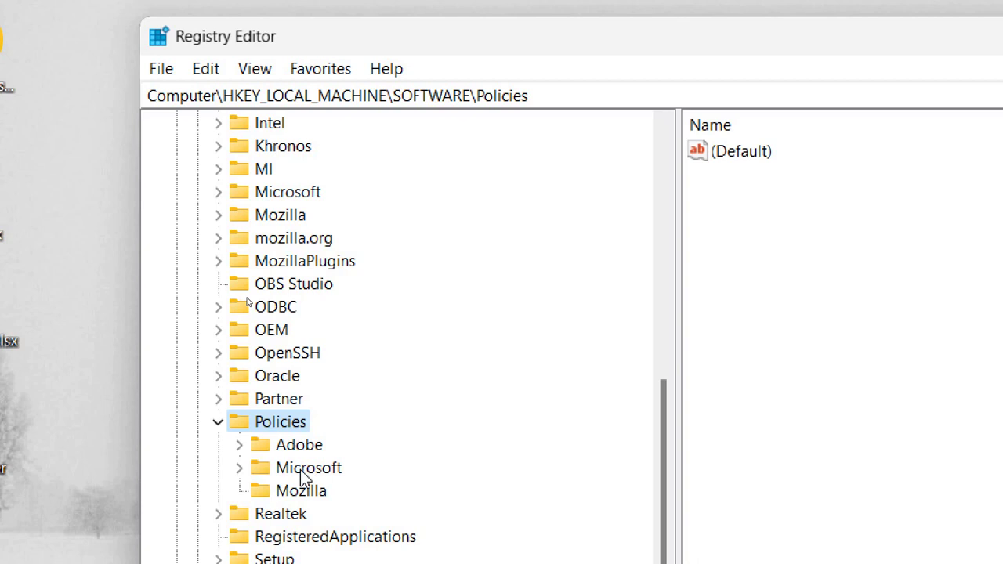
click(302, 470)
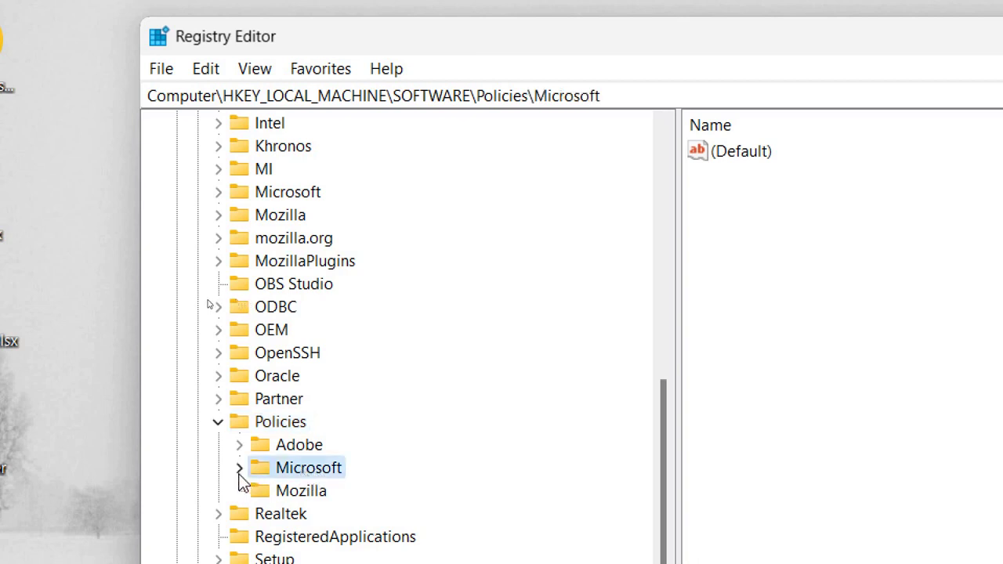
click(239, 471)
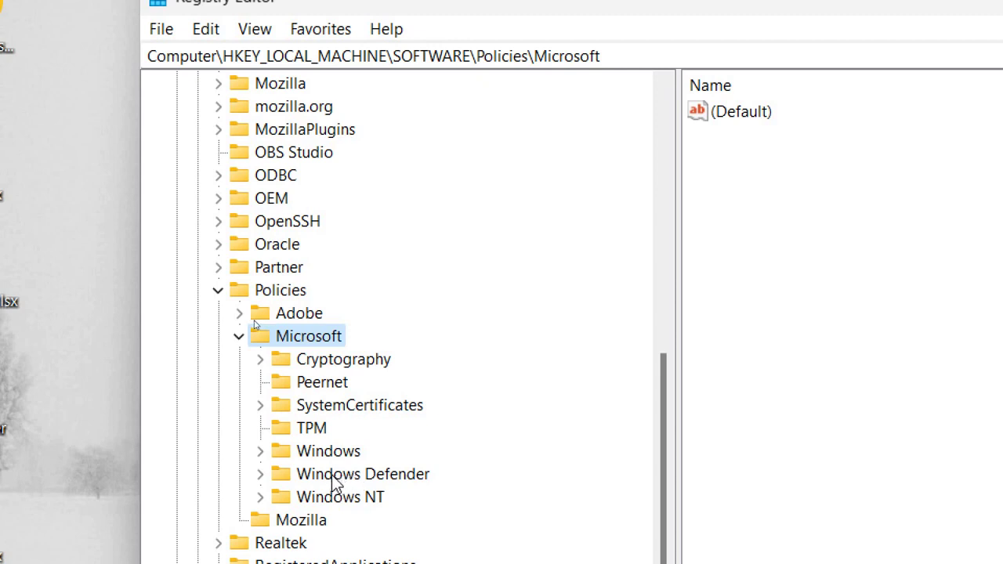
click(336, 479)
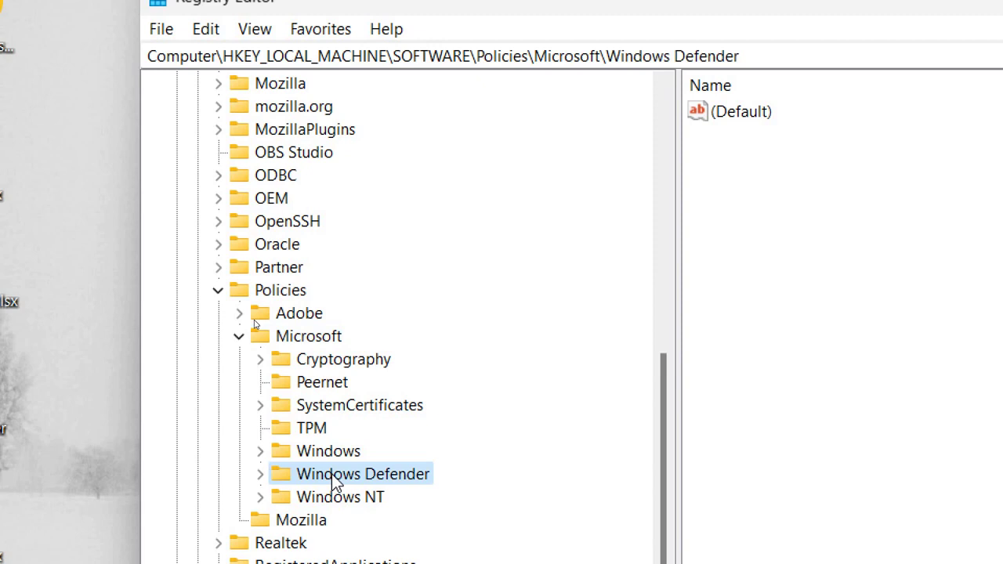
scroll(336, 481, down, 1)
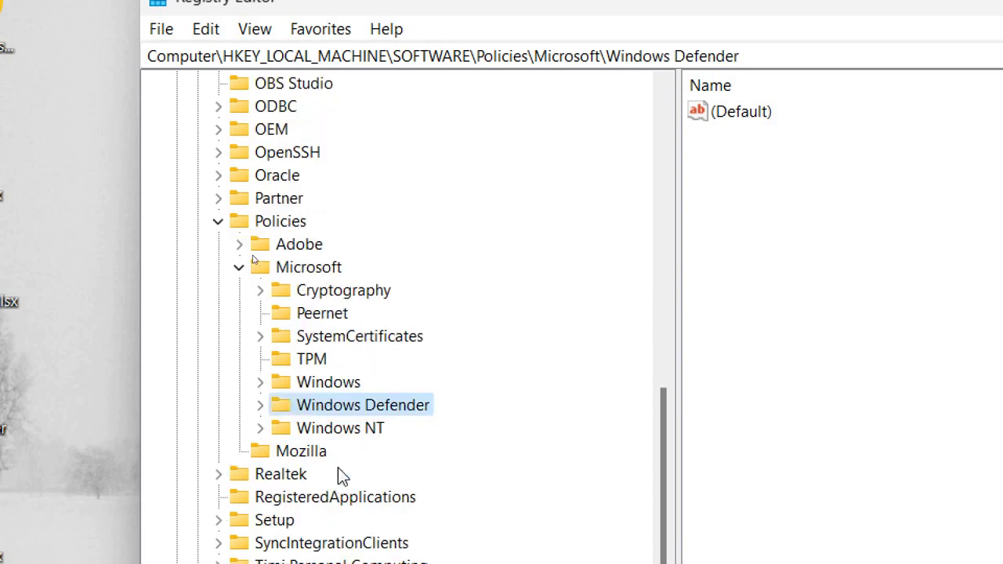
- Create a new DWORD (32-bit) value named DisableAntiSpyware in Windows Defender
right_click(314, 411)
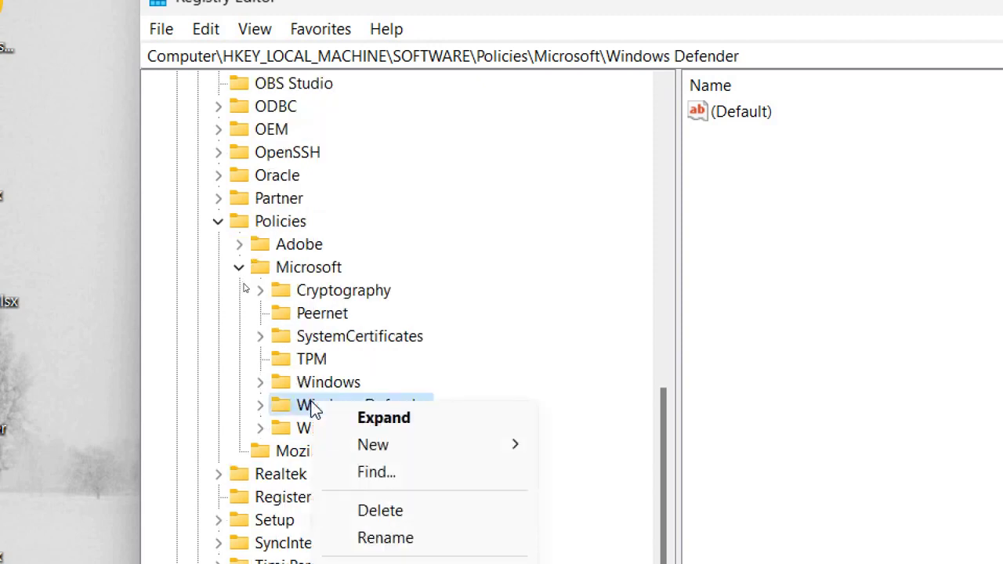
click(379, 461)
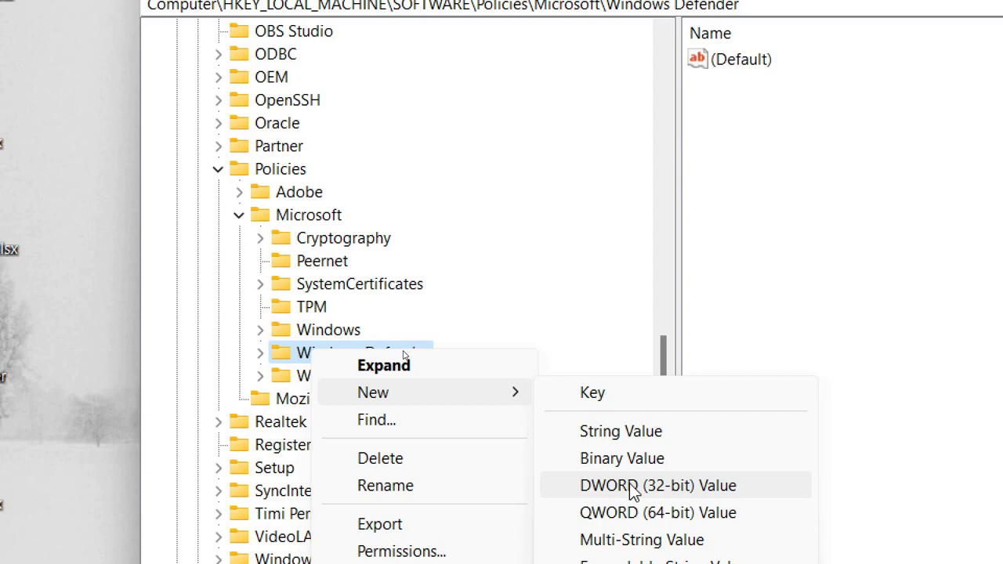
click(682, 484)
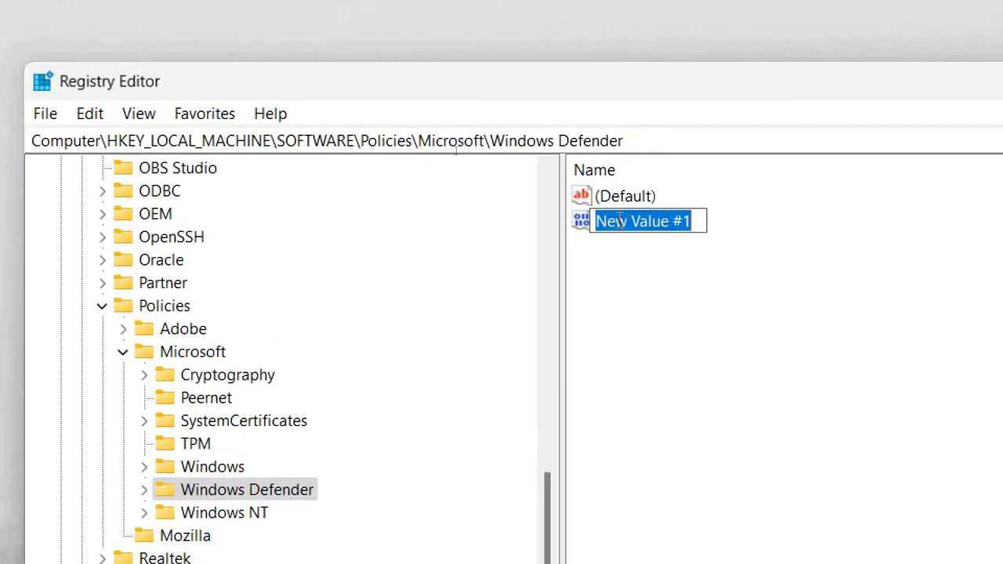
text(D)
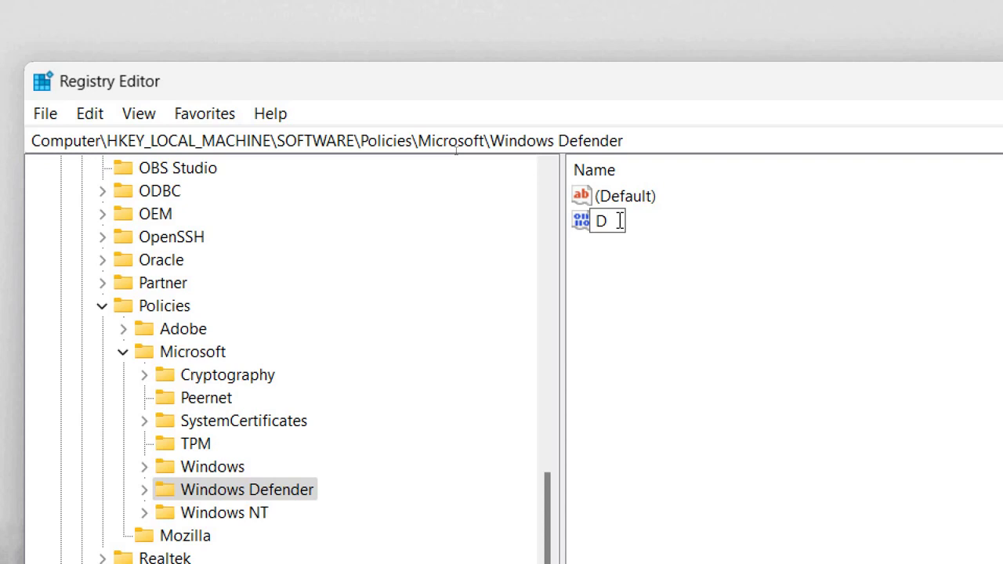
text(is)
text(a)
text(ble)
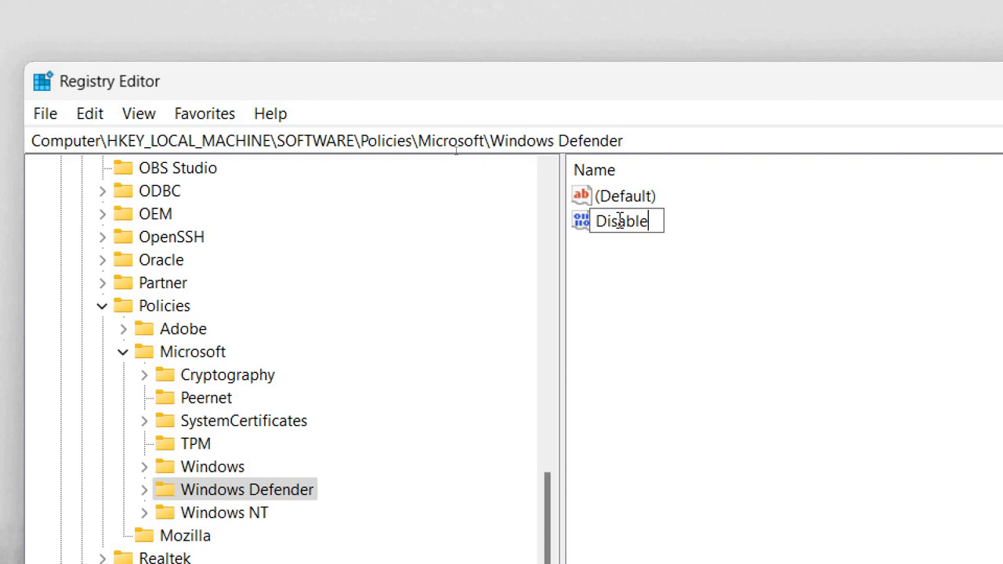
text(An)
text(tiS)
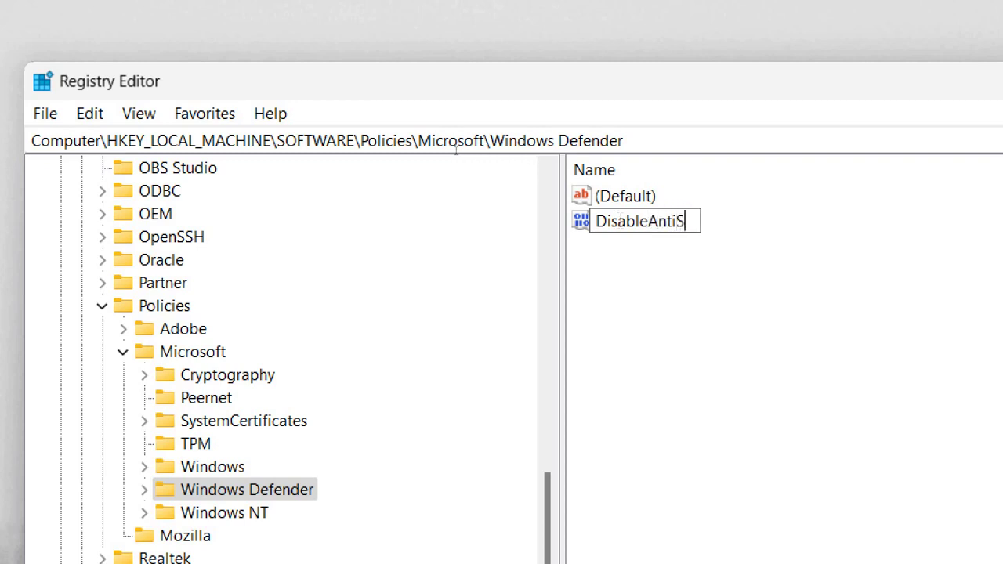
text(pyware)
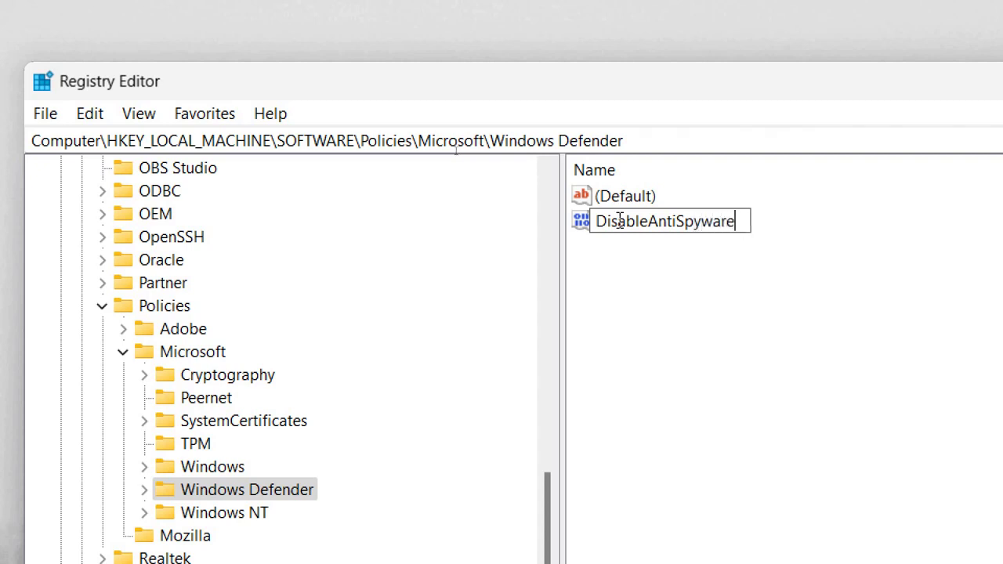
key(Return)
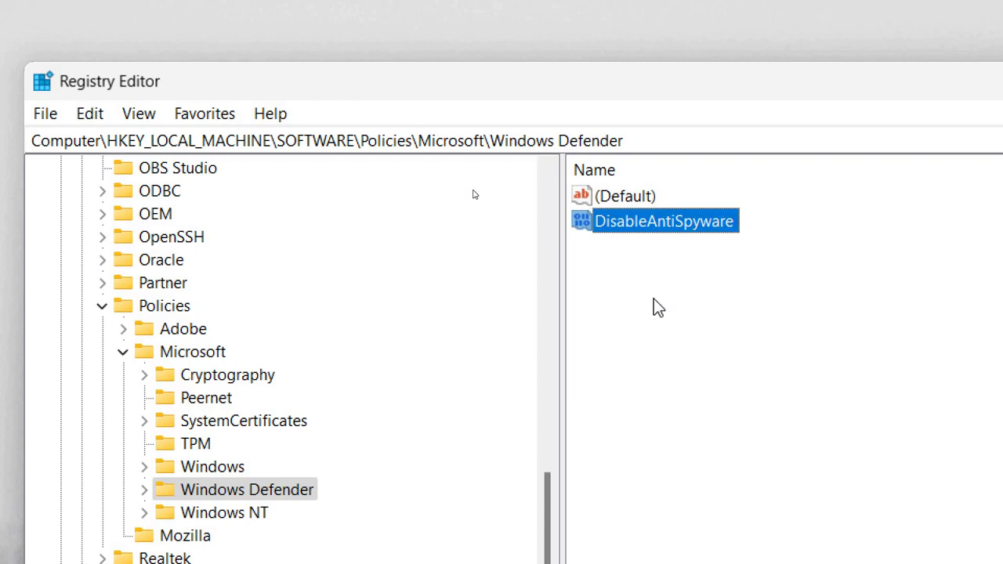
- Change DisableAntiSpyware's value data from 0 to 1
double_click(647, 220)
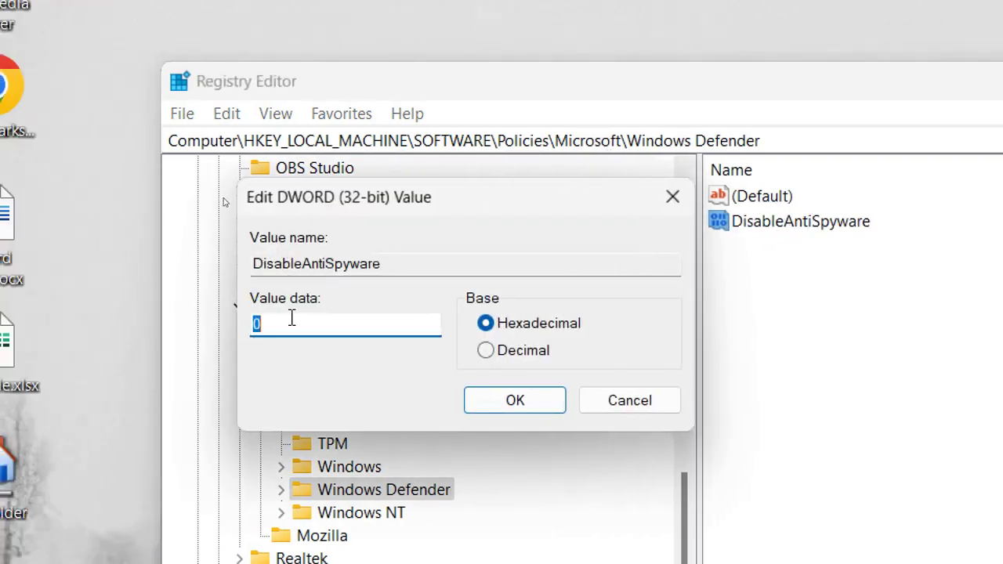
key(BackSpace)
text(1)
click(530, 414)
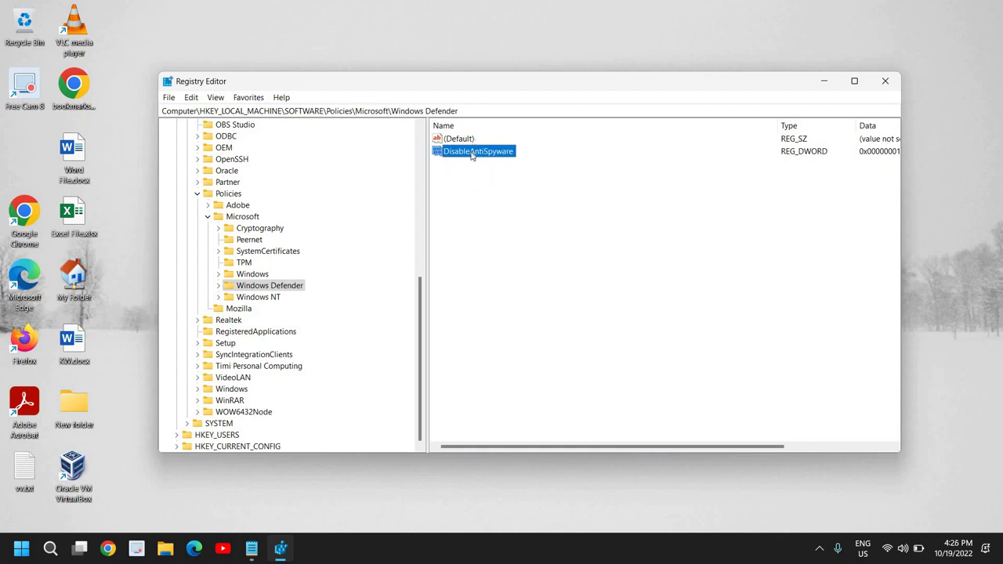
- Reopen DisableAntiSpyware twice to confirm its data is 1, closing without changes
double_click(495, 153)
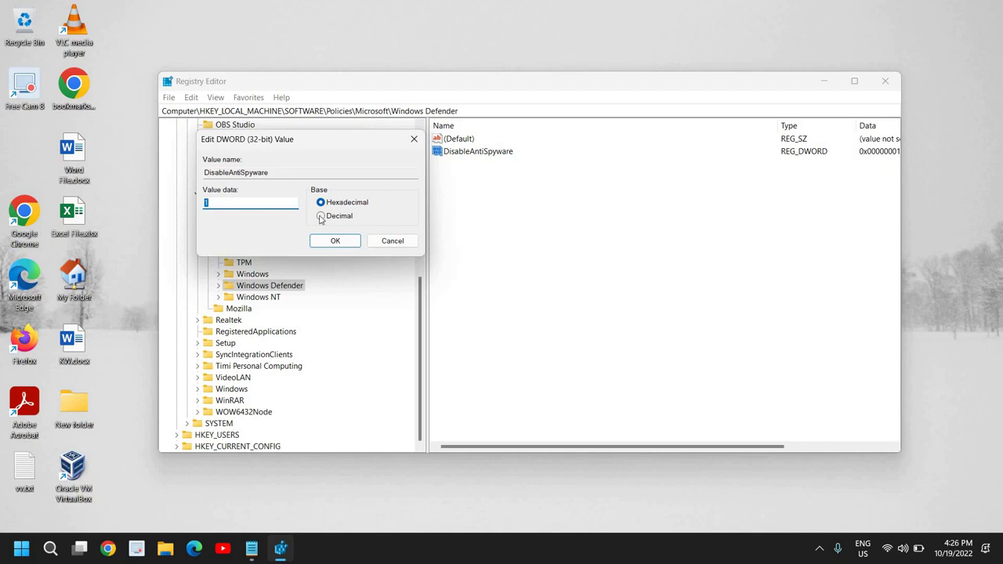
click(375, 242)
double_click(470, 158)
click(334, 241)
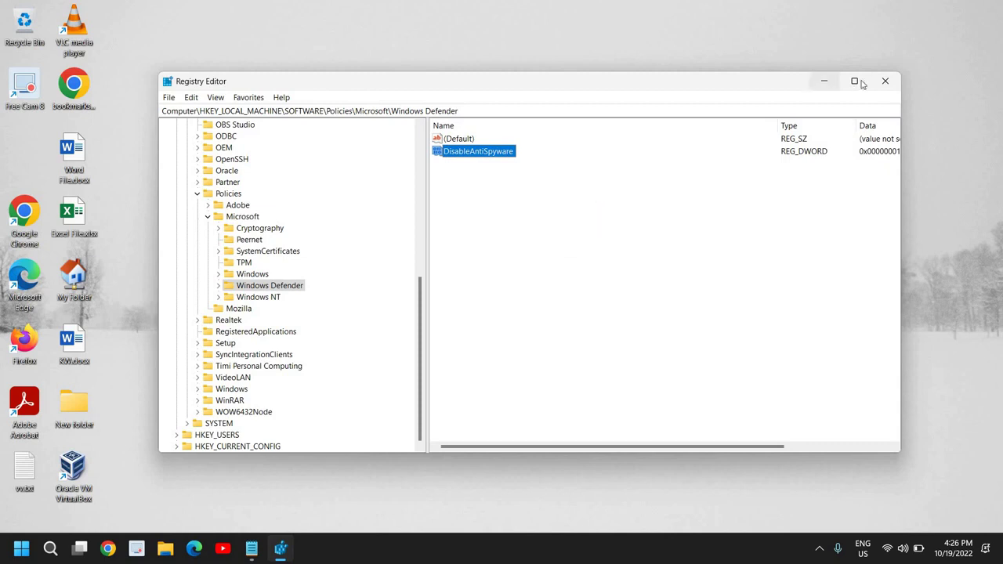
- Close the Registry Editor window
click(885, 80)
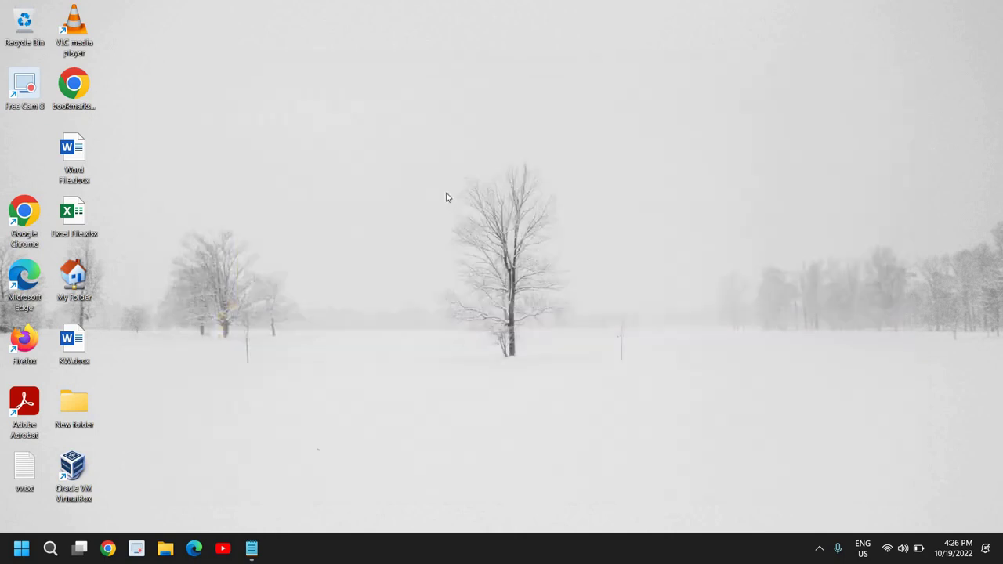